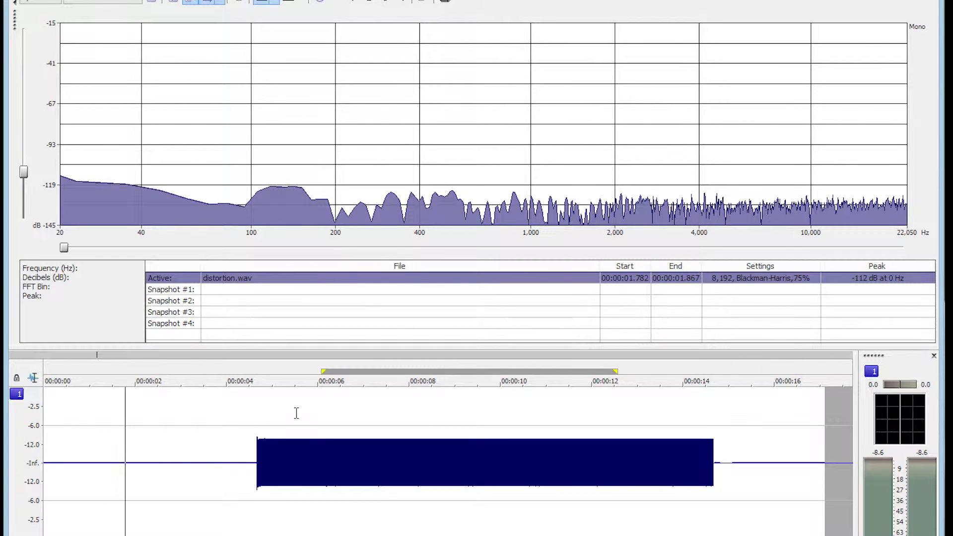
Place the cursor mid-tone so the spectrum shows the 996 Hz peak at -19 dB
left_click(547, 425)
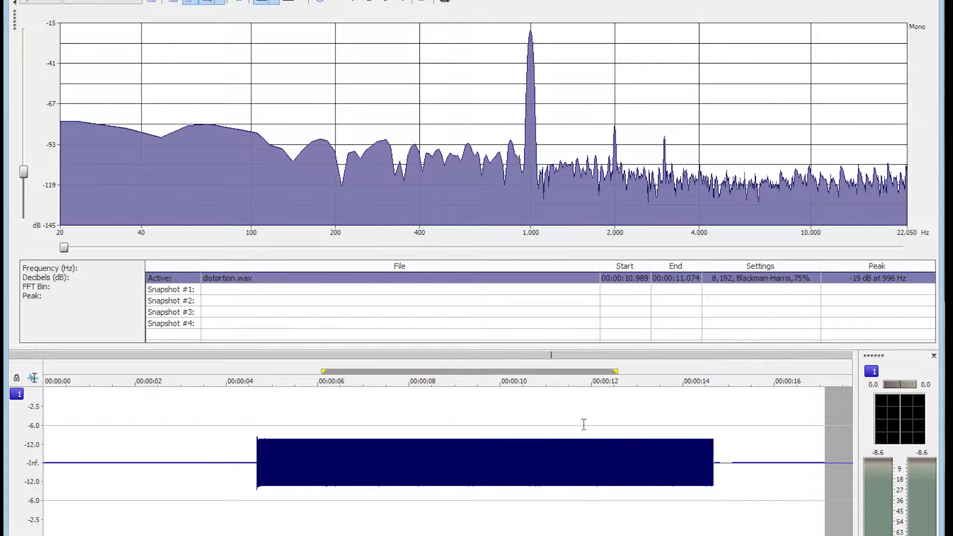
Compare the tone and silence spectra, then select the steady tone from about 8.6 to 11.8 s
left_click_drag(582, 424, 424, 427)
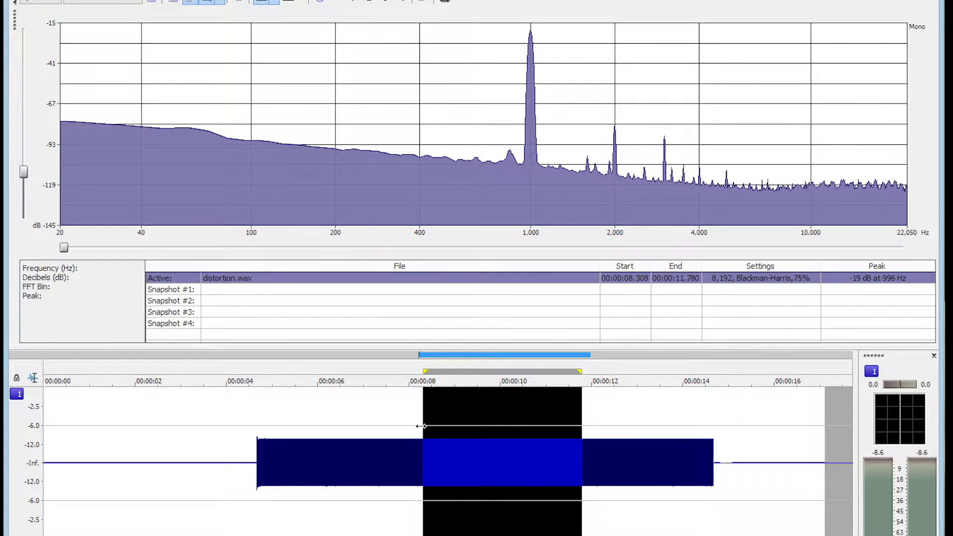
left_click(193, 452)
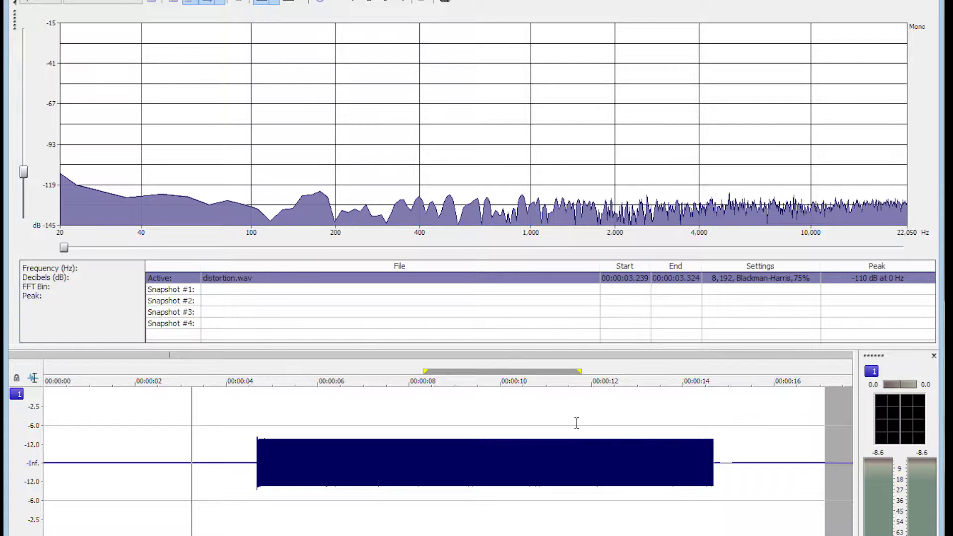
left_click_drag(581, 425, 439, 429)
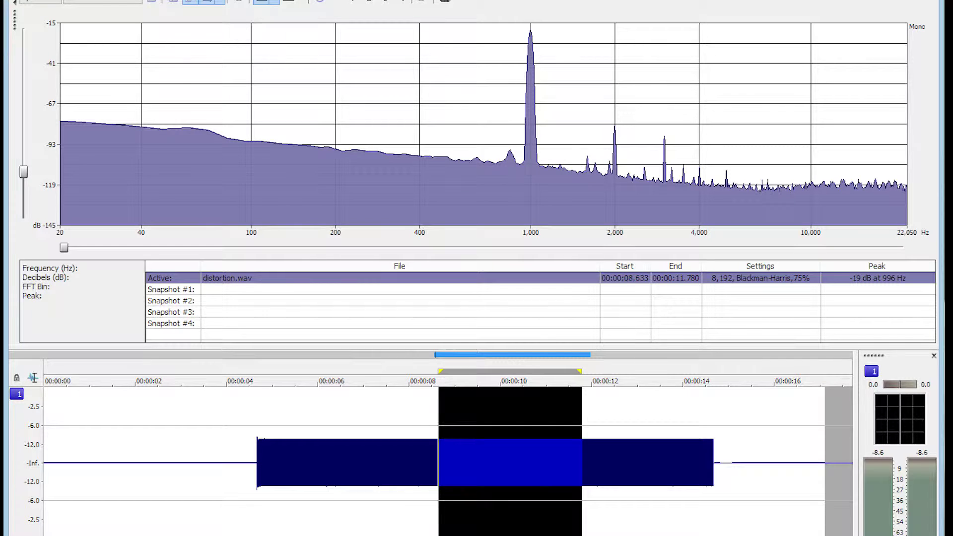
left_click(87, 0)
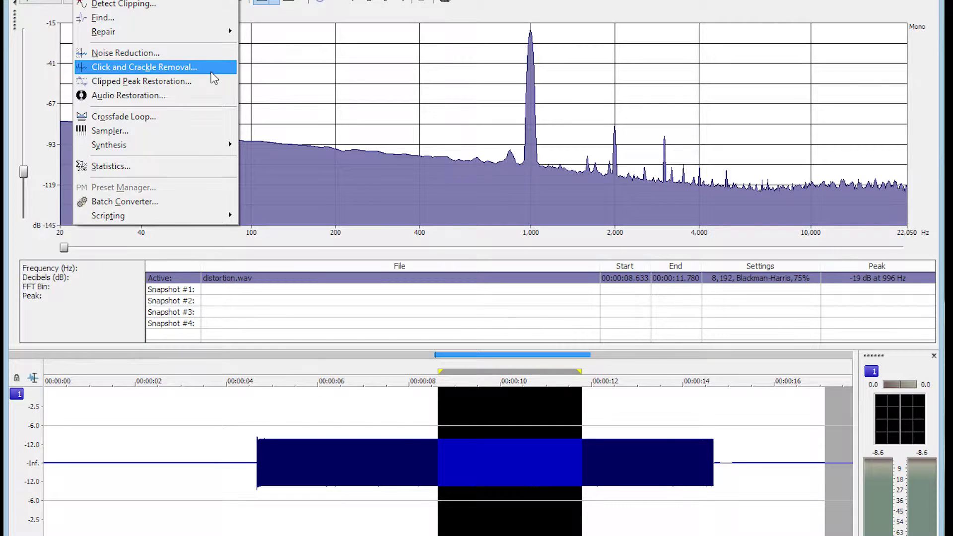
Read the tone selection's Statistics (RMS -13.016 dB), then clear the selection
left_click(206, 167)
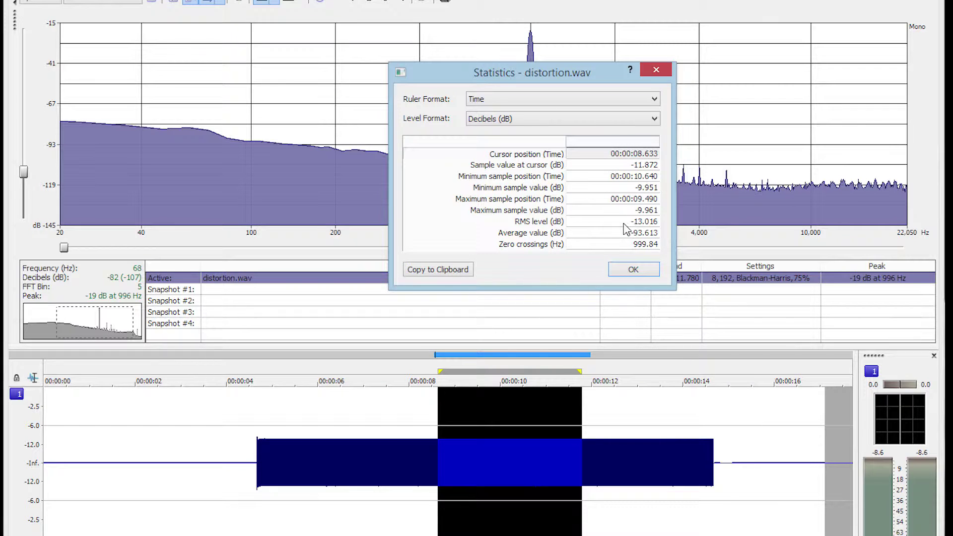
left_click(635, 270)
left_click(166, 424)
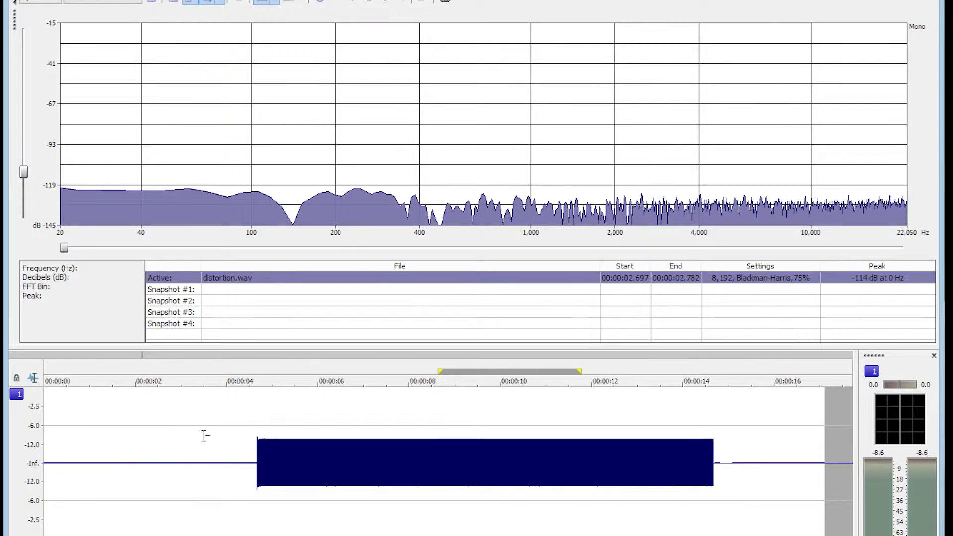
Select the silence from 1.24 to 3.52 s and read its Statistics, RMS -93.968 dB
left_click_drag(203, 436, 101, 432)
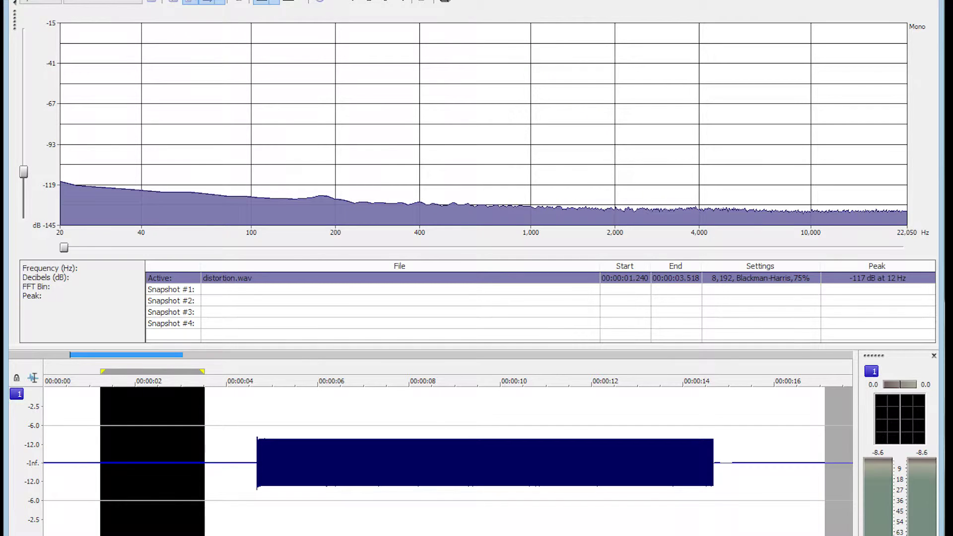
key("alt+t")
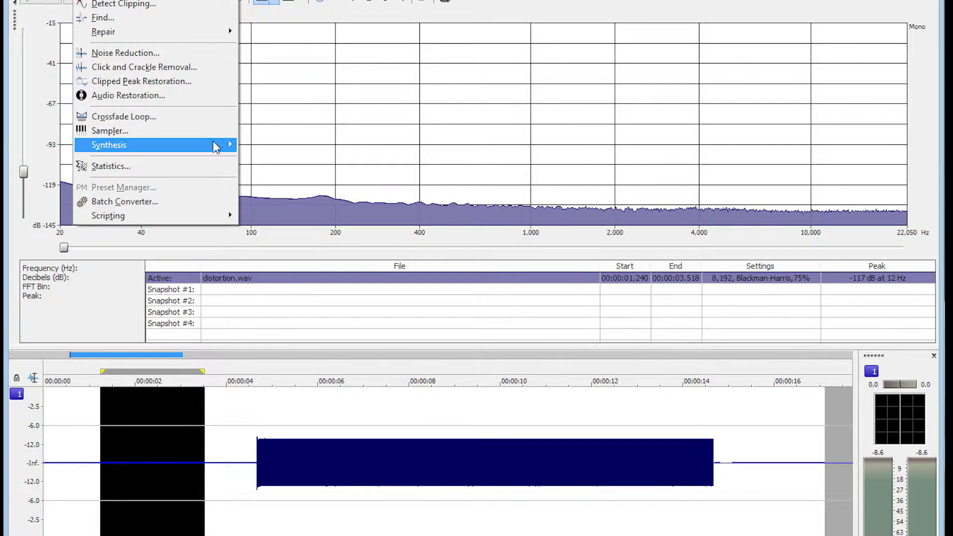
left_click(218, 167)
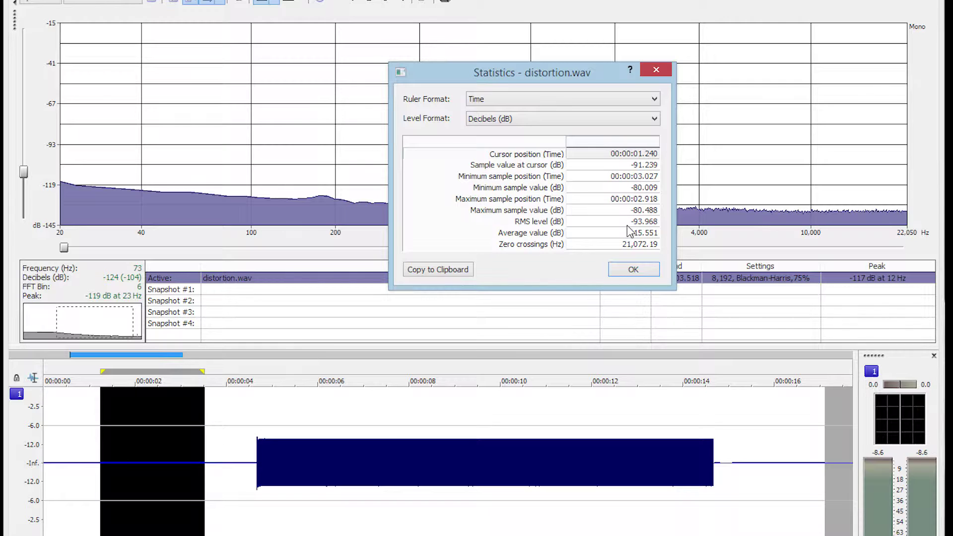
left_click(634, 269)
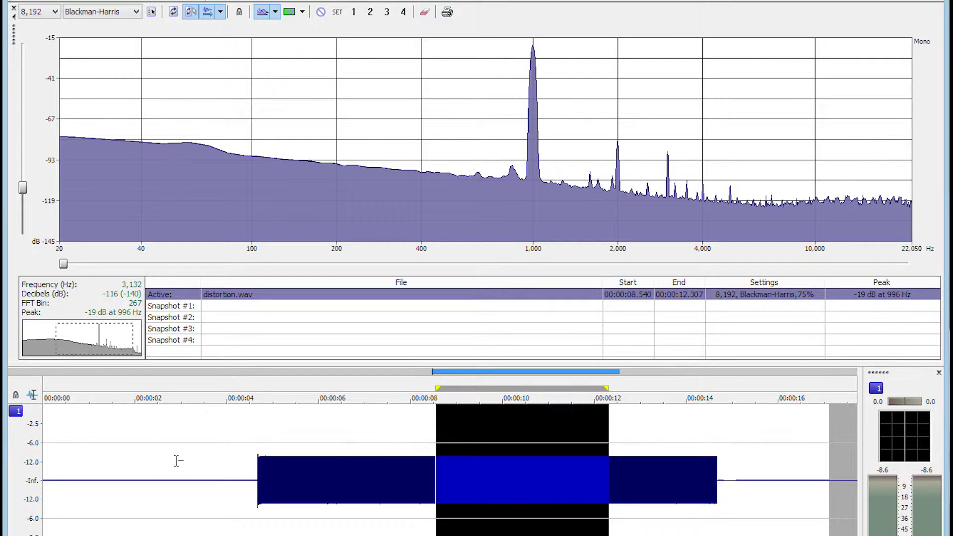
Check the silence (1.55–3.57 s) and tone (7.6–11.7 s) spectra, then select 11.0–14.7 s
left_click(195, 459)
left_click_drag(207, 457, 115, 457)
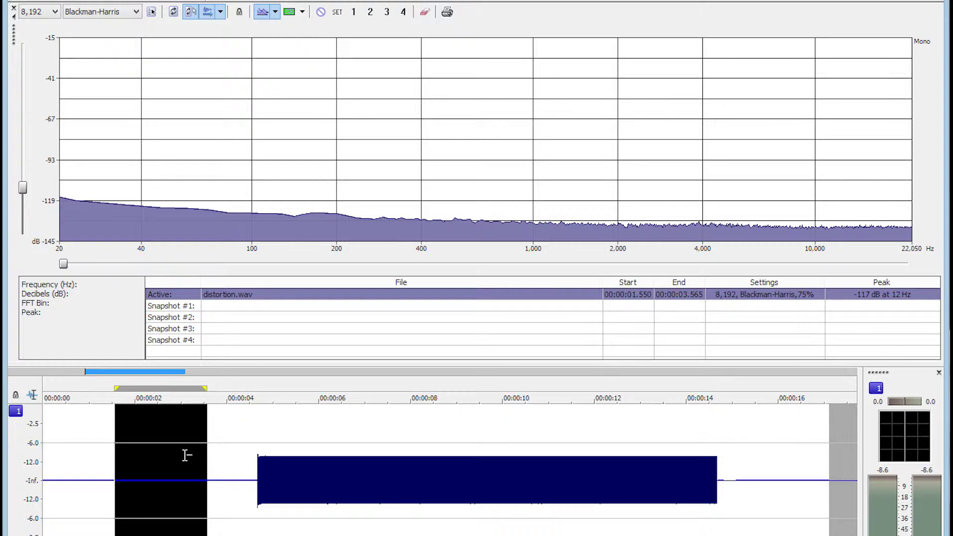
left_click(521, 456)
left_click_drag(579, 454, 393, 452)
mouse_move(412, 181)
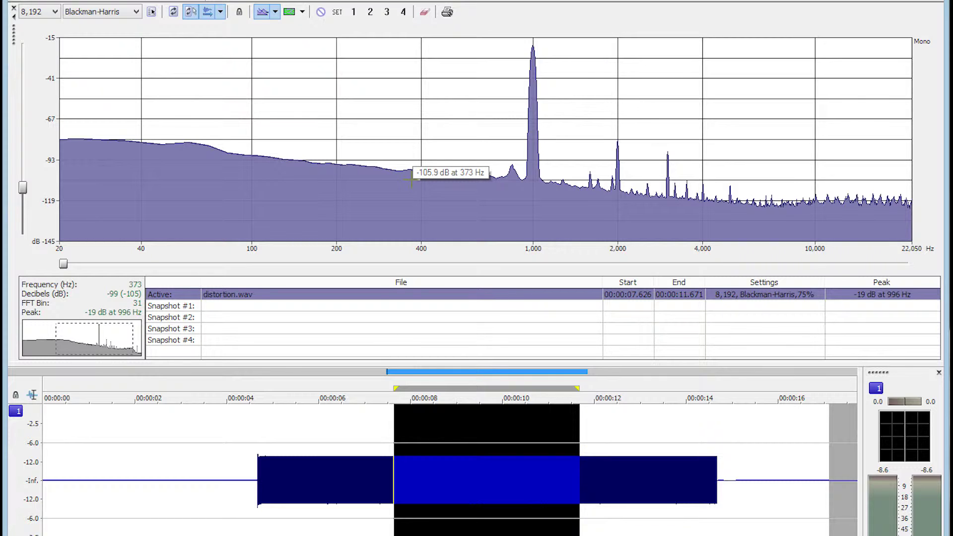
mouse_move(540, 203)
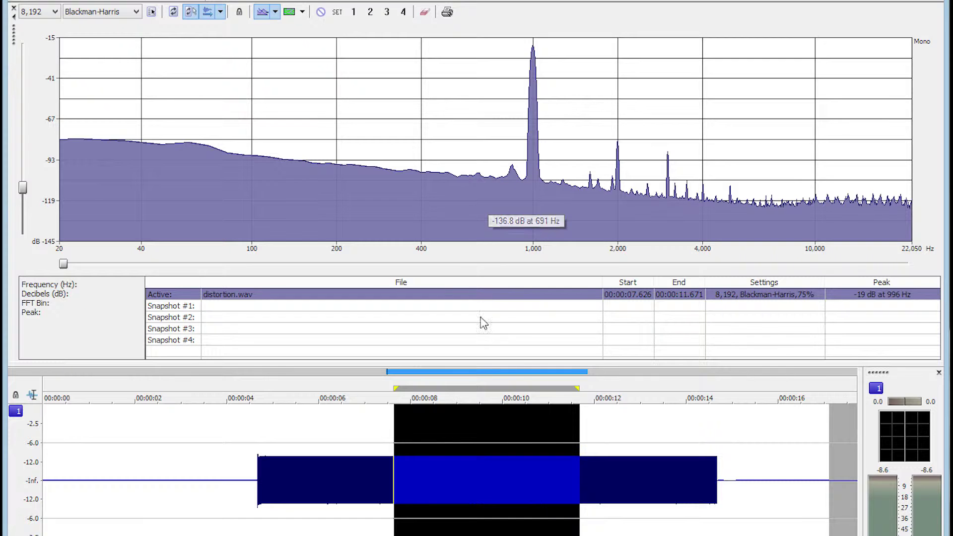
left_click(710, 441)
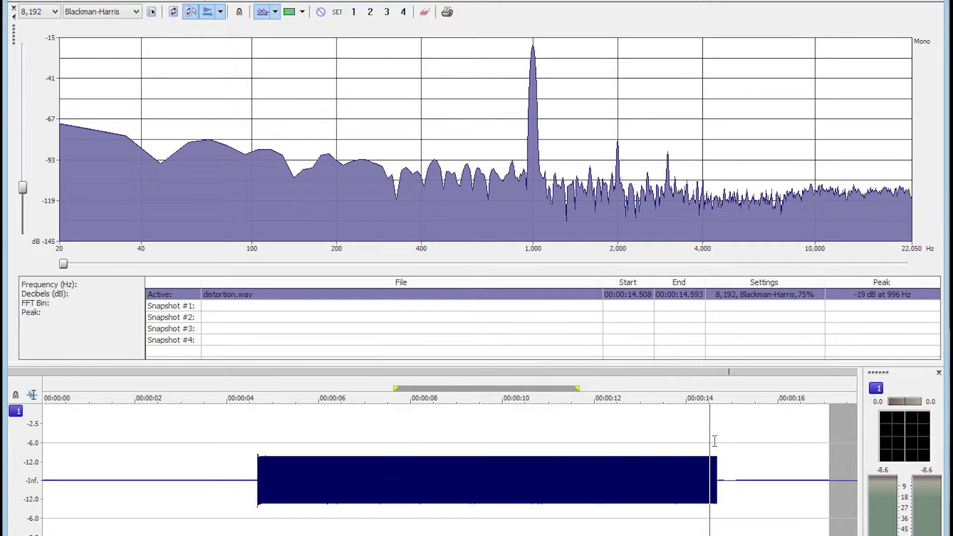
left_click_drag(718, 441, 550, 440)
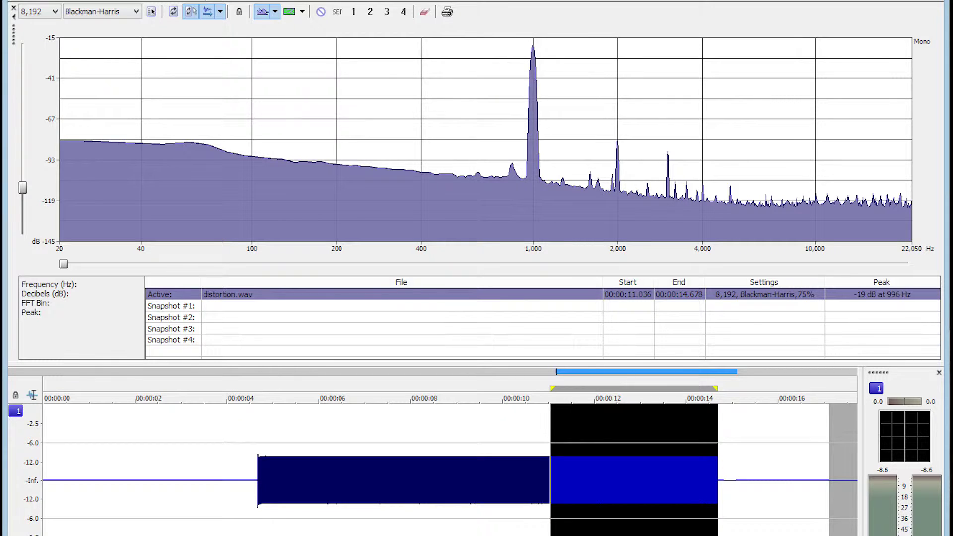
Apply a narrow Electri-Q 1 kHz notch, leaving a -80 dB peak at 2,004 Hz
key("alt+t")
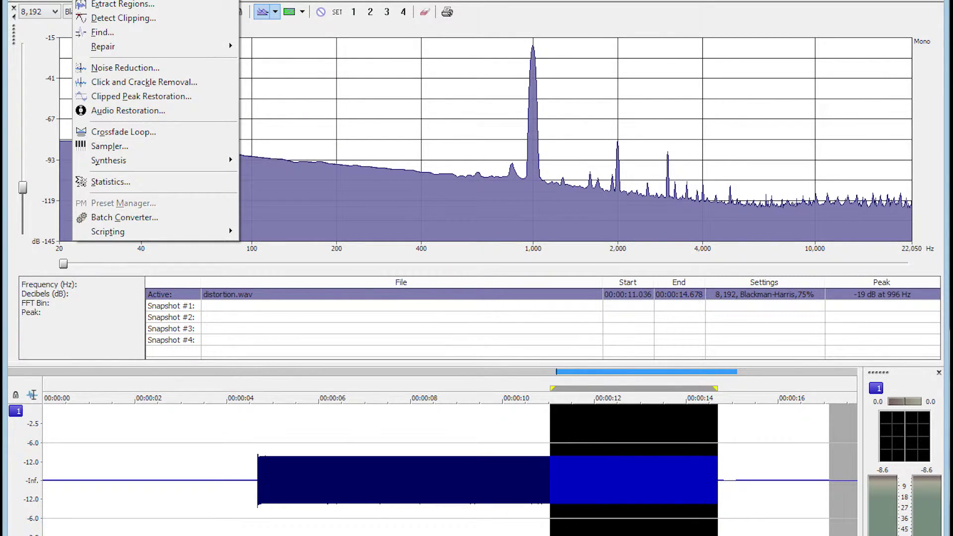
key("Right")
key("Escape")
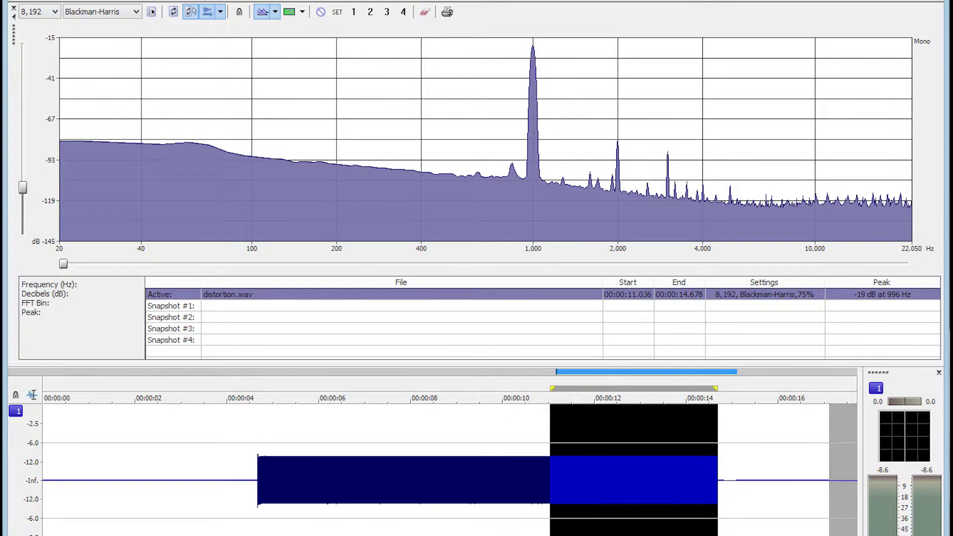
left_click(735, 191)
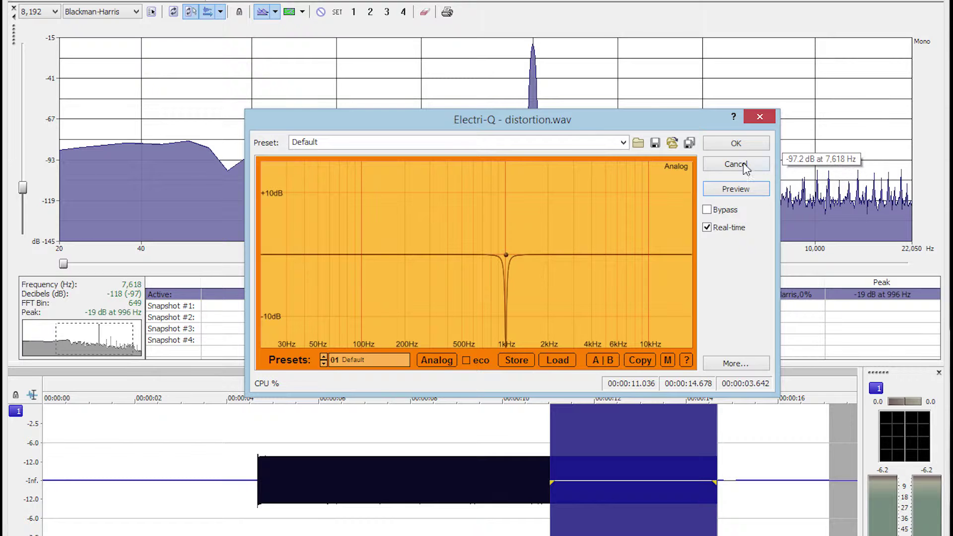
left_click(734, 145)
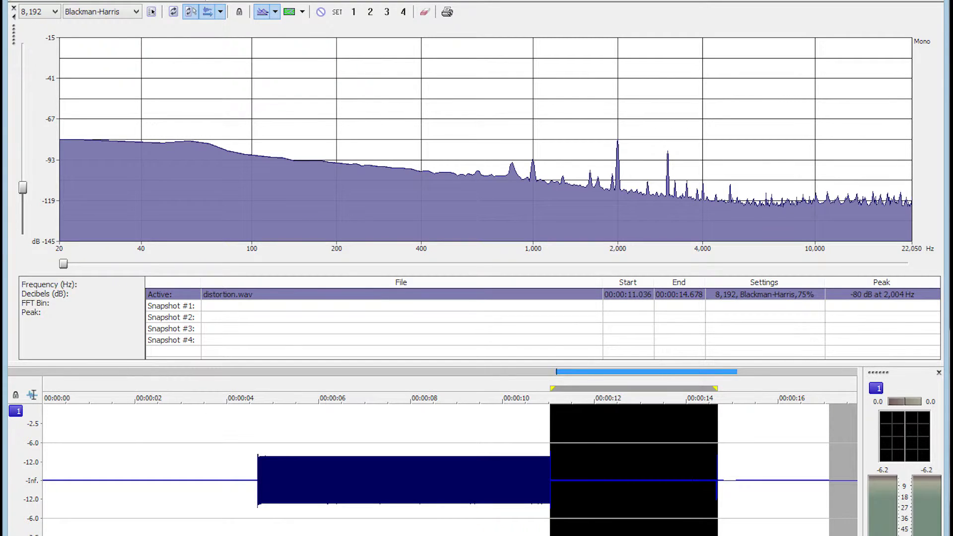
Review Statistics for the notched selection (RMS -64.590 dB), then for a narrower selection
left_click(193, 183)
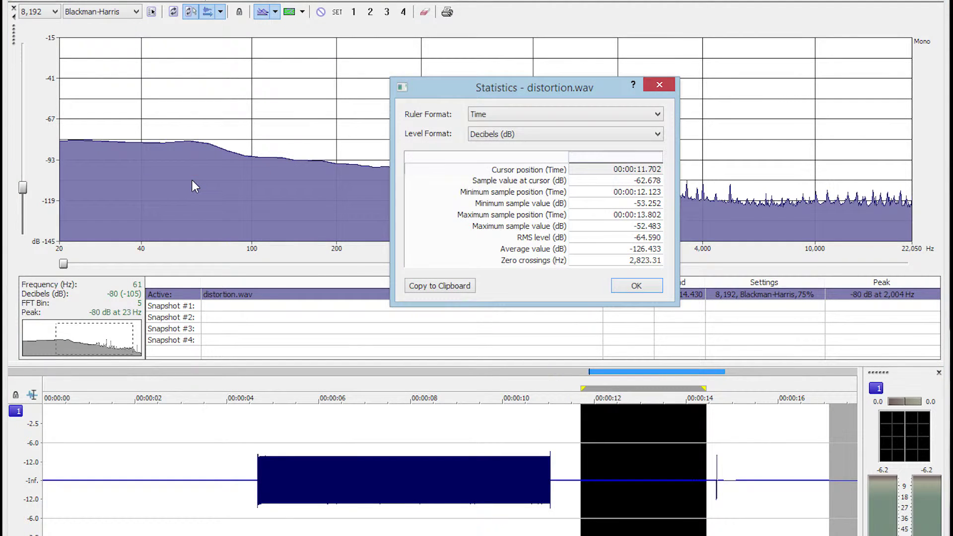
left_click(637, 287)
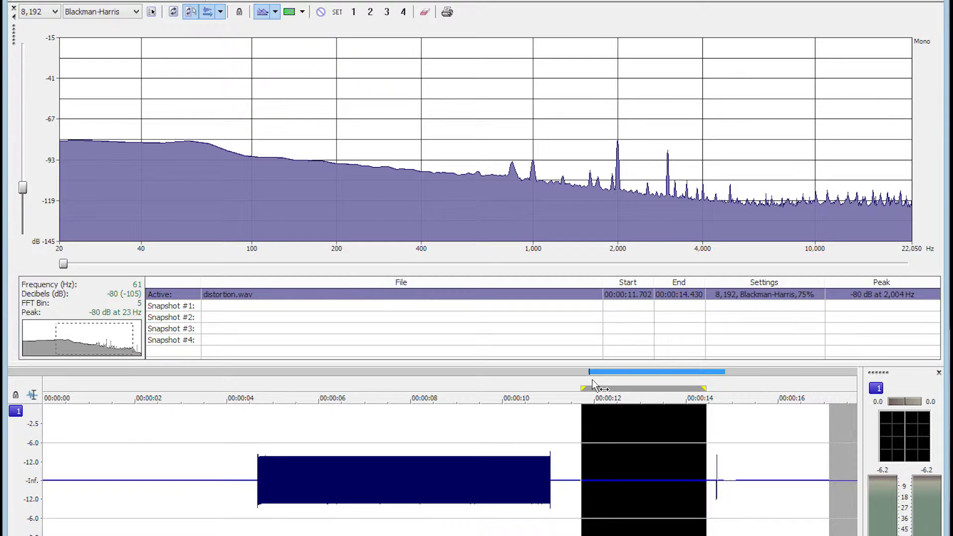
key("alt+t")
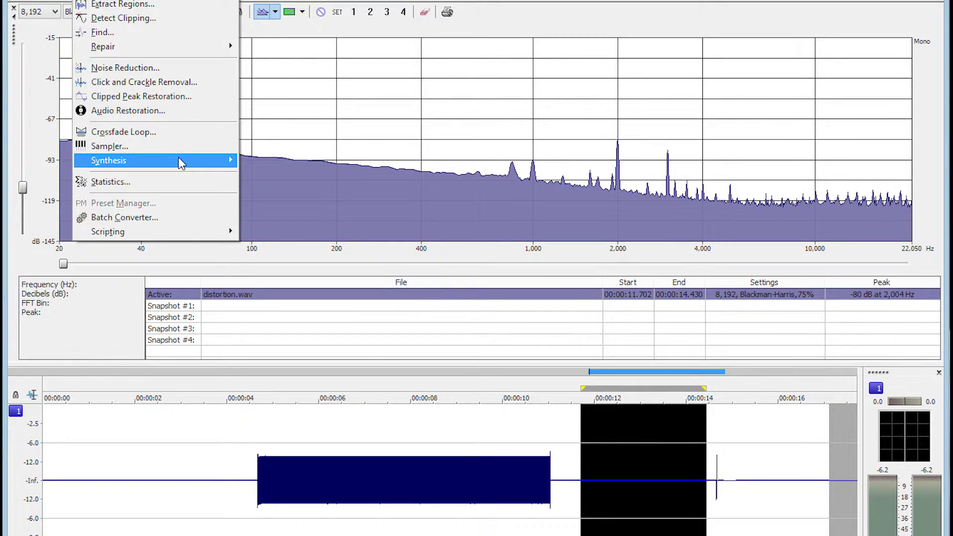
left_click(184, 179)
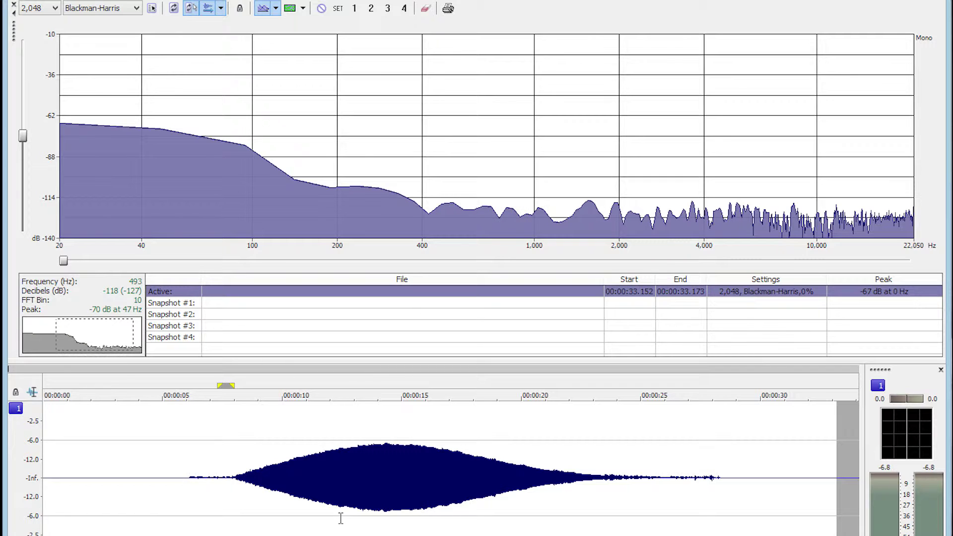
Analyse the 11.2–17.4 s section, then the 14.8 s point showing -16 dB at 18,018 Hz
left_click_drag(460, 456, 312, 457)
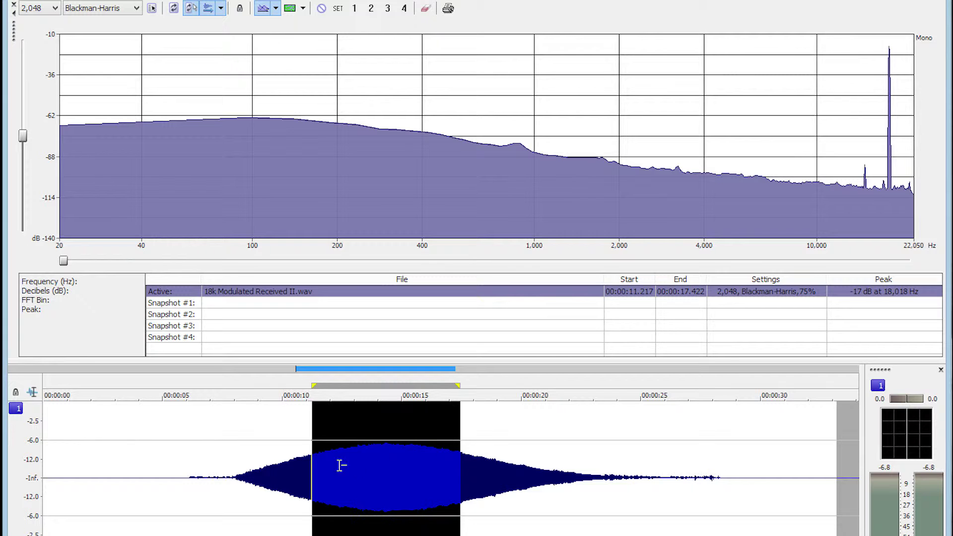
left_click(386, 466)
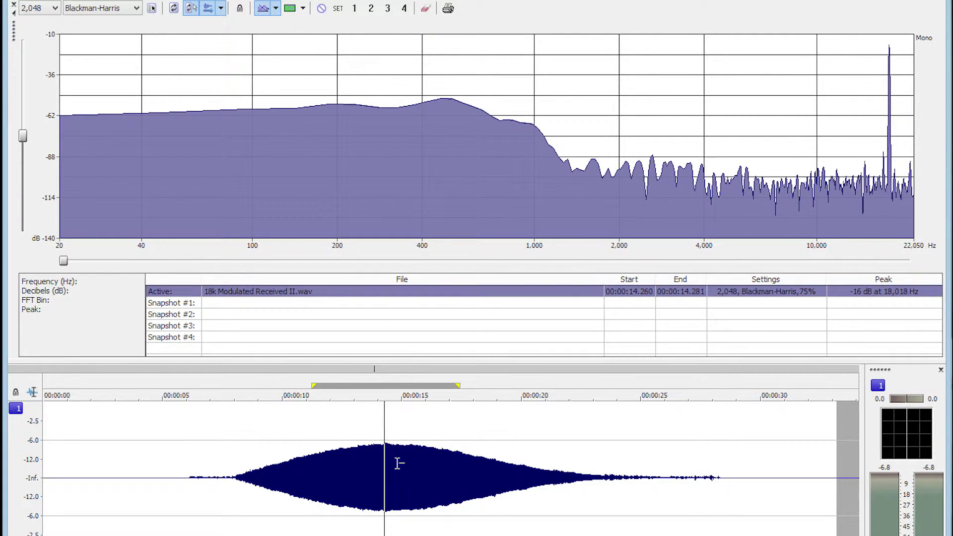
left_click(397, 462)
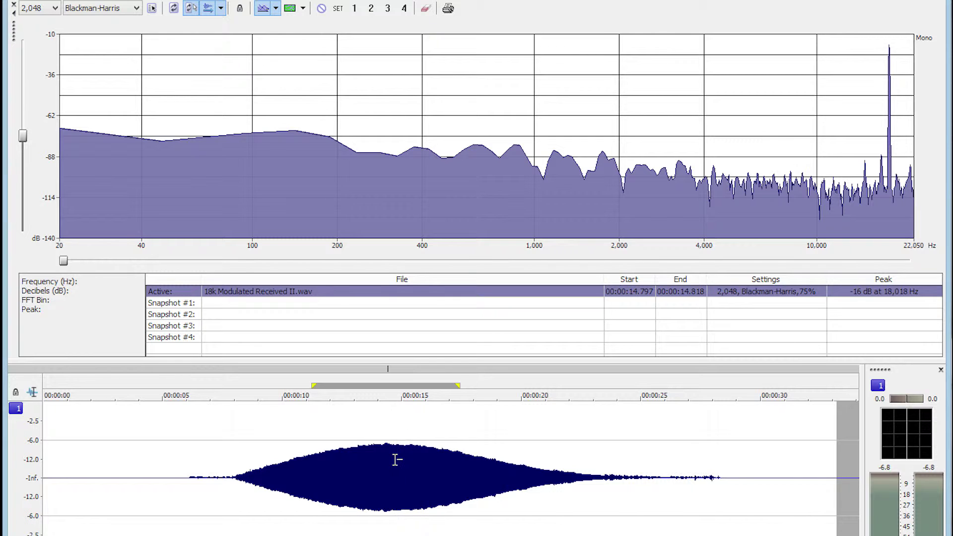
key("ctrl+Home")
Play the voice recording while watching the spectrum, then select its quiet end
key("space")
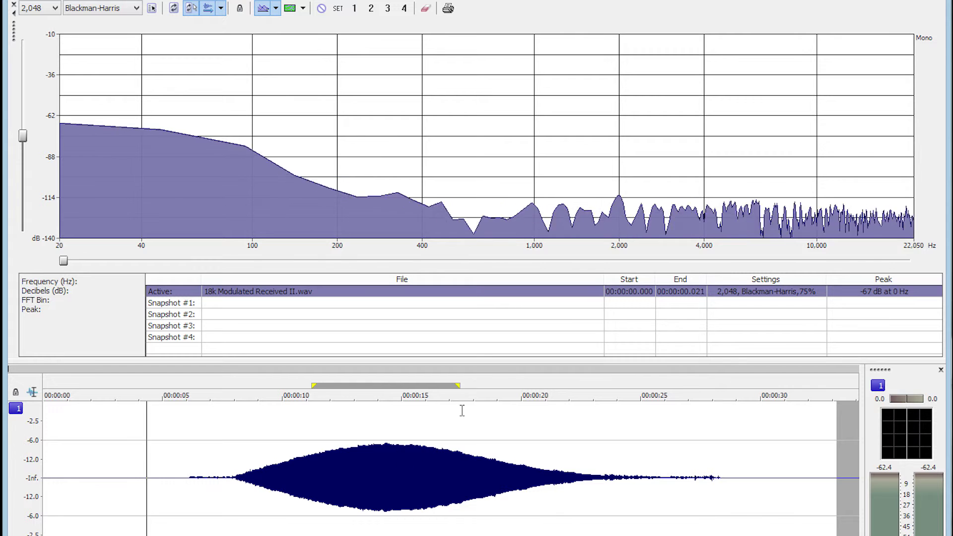
mouse_move(724, 233)
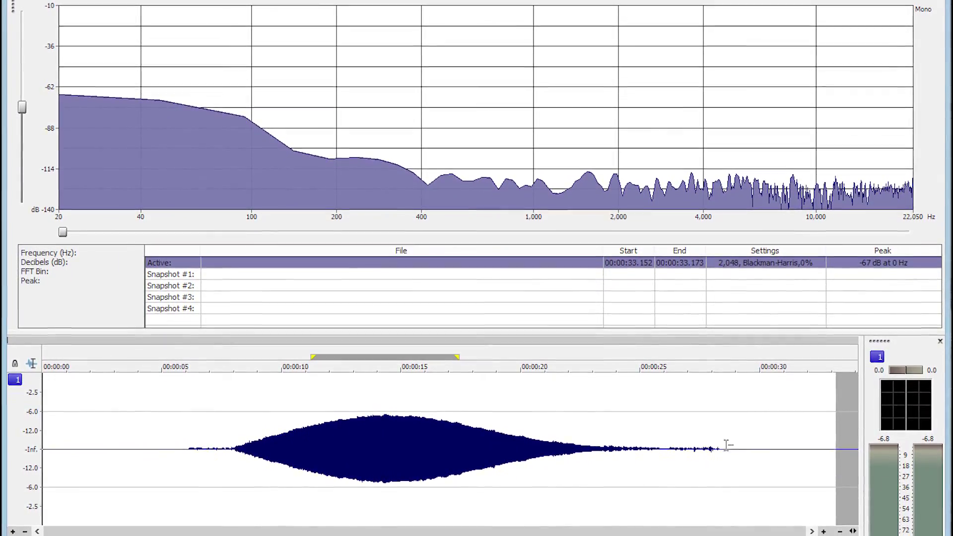
left_click_drag(743, 432, 836, 430)
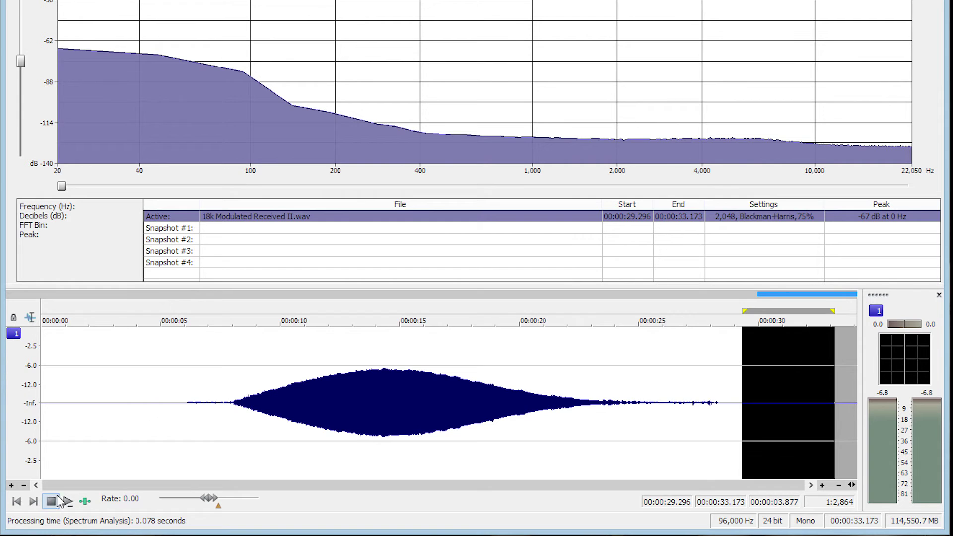
Zoom the waveform vertically down to the -66 dB noise floor
left_click(12, 485)
left_click(12, 486)
left_click(12, 485)
left_click(12, 486)
left_click(12, 486)
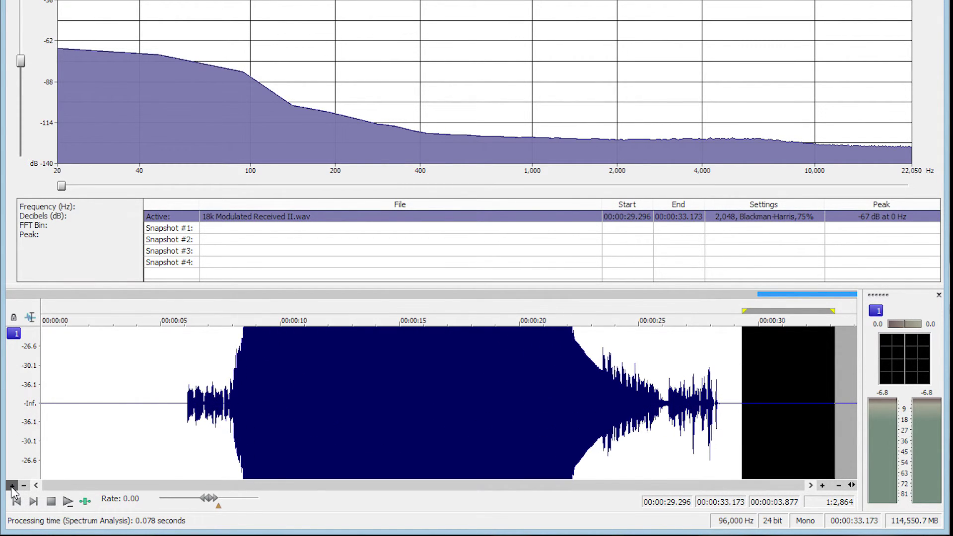
left_click(12, 485)
left_click(12, 485)
left_click(12, 485)
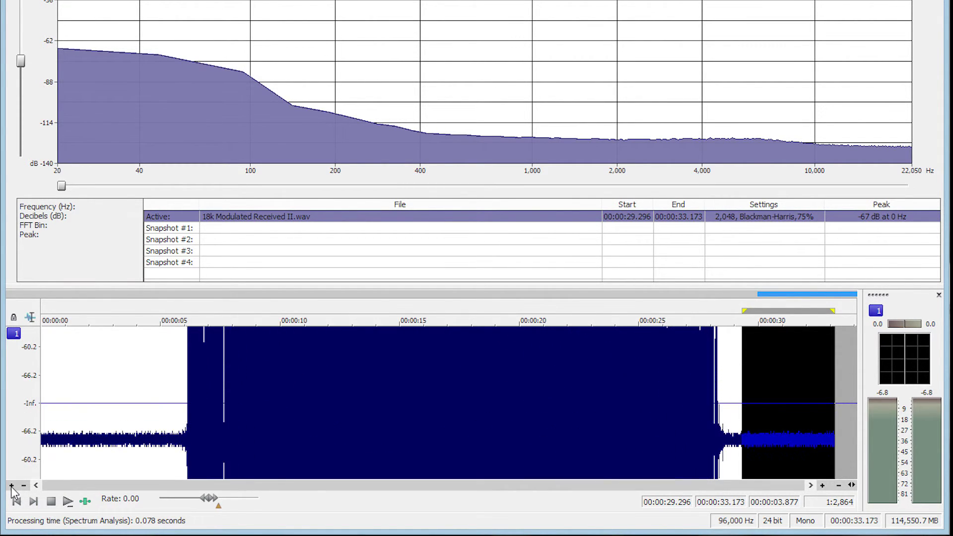
Select the noise tail from 29.385 to 32.816 s and play it
left_click(798, 436)
left_click_drag(827, 436, 744, 373)
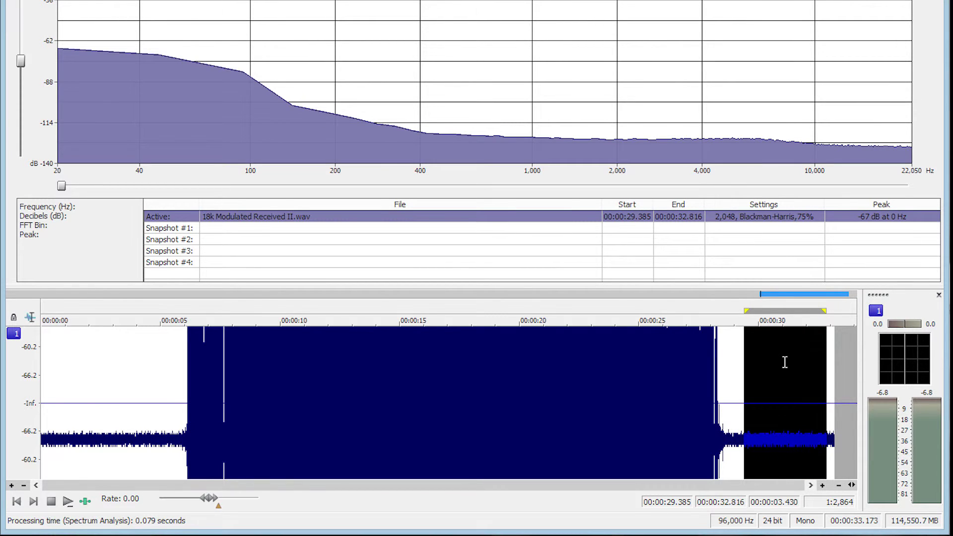
key("space")
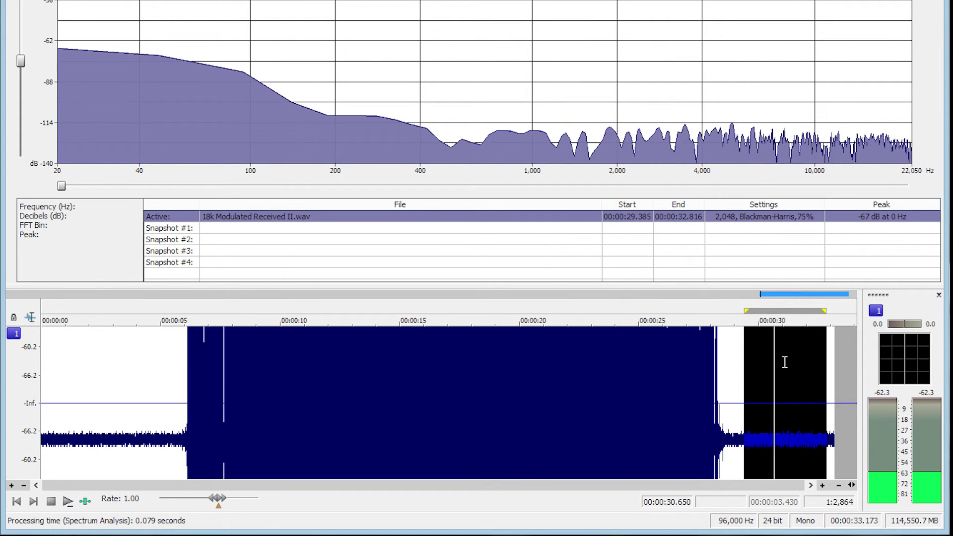